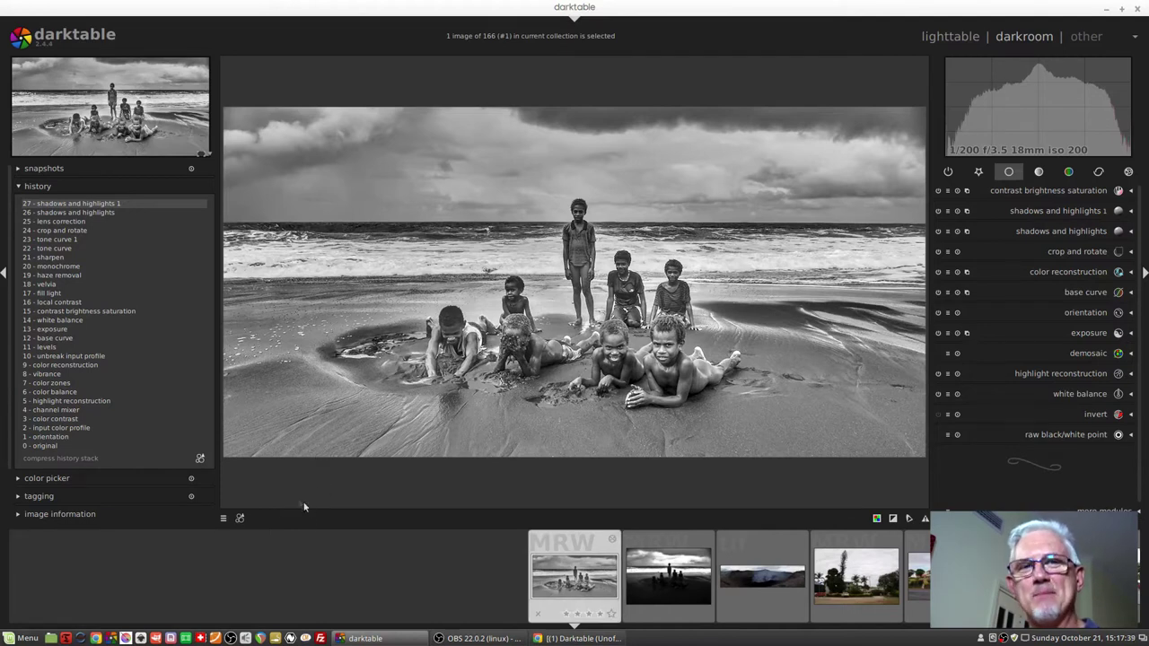
# Step: Select the dark duplicate of the beach photo in the lighttable and start loading a sidecar file for it
pyautogui.click(667, 561)
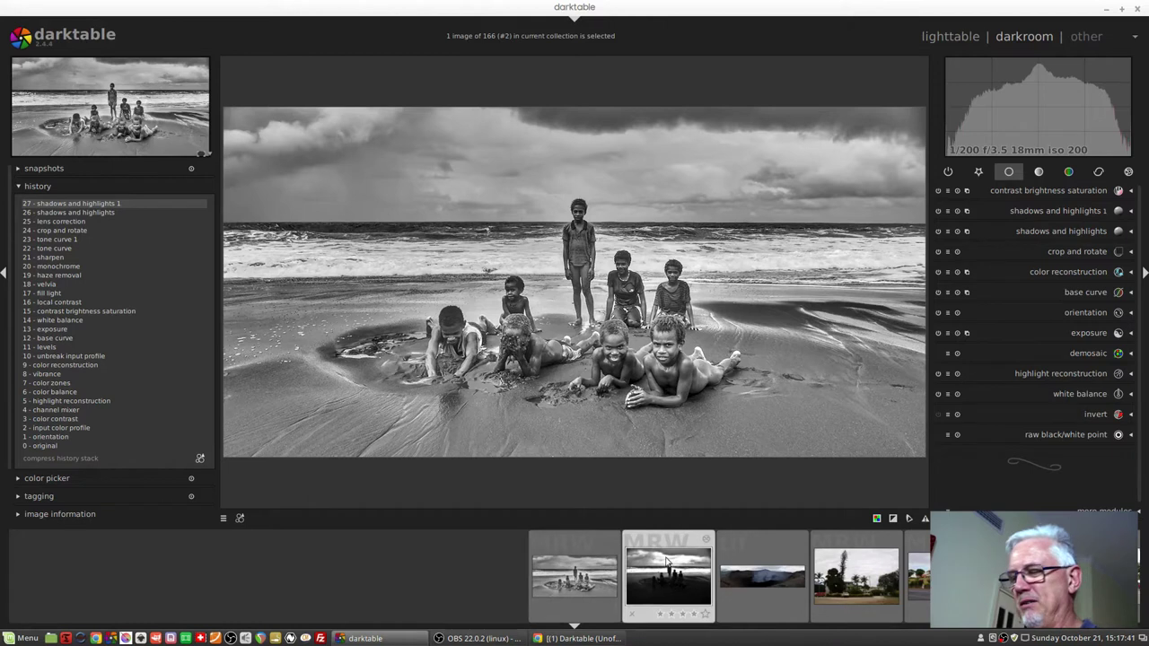
pyautogui.press('l')
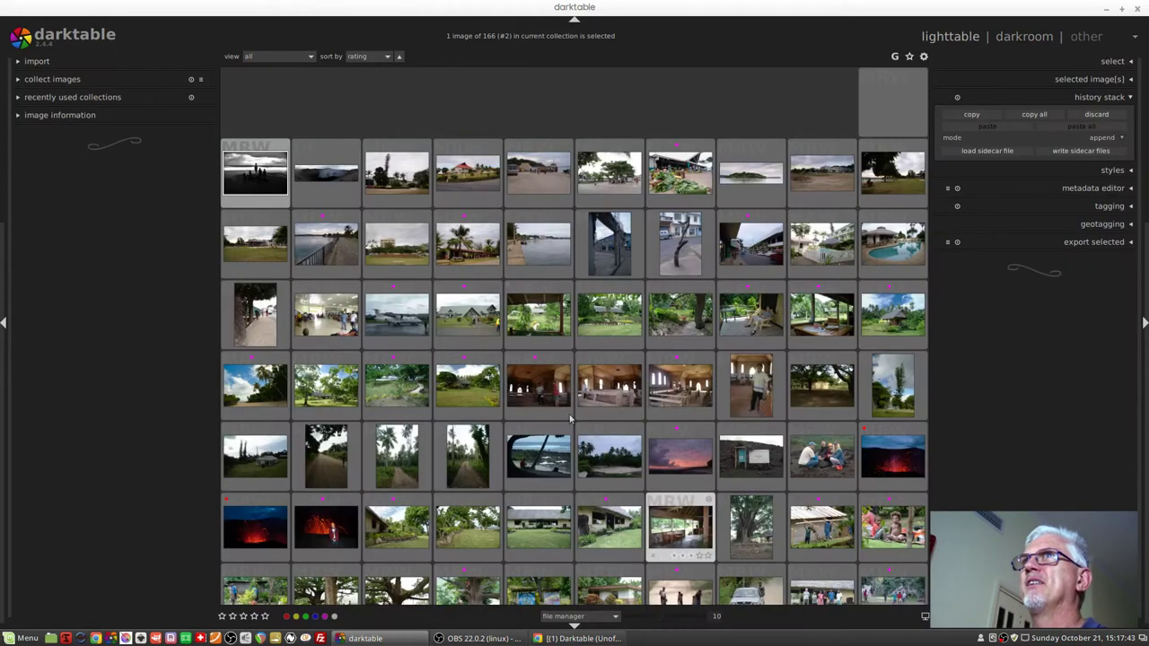
pyautogui.click(994, 153)
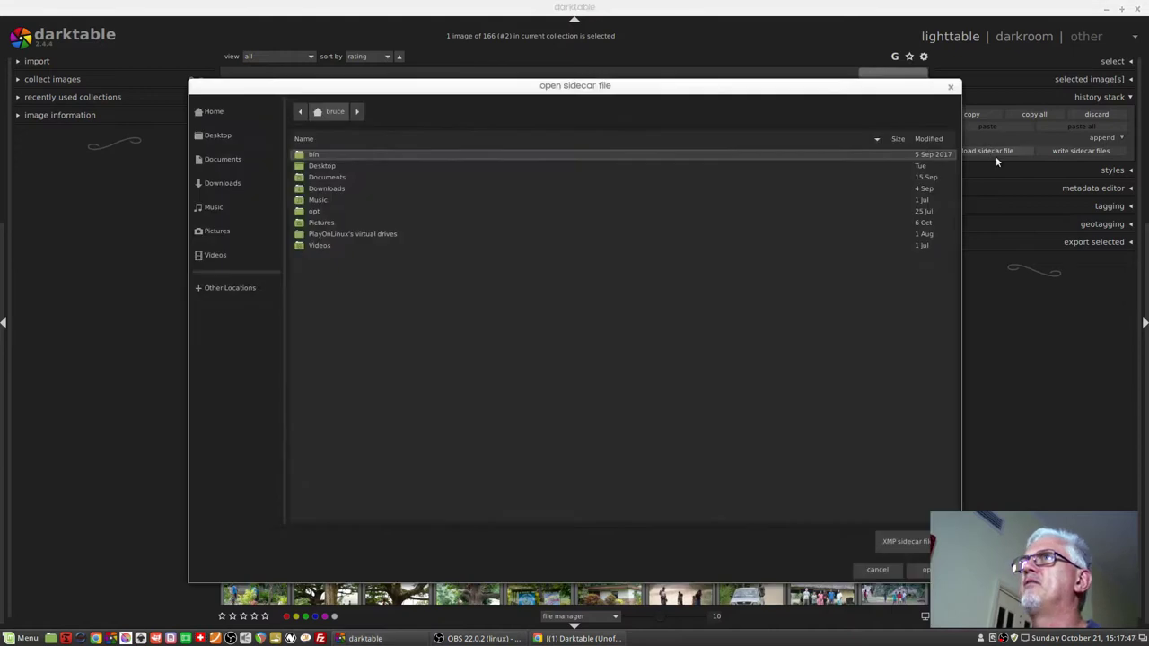
# Step: Load the PICT3178.MRW sidecar with a person's name in brackets from the photos drive's Family photos, 2000-2009, 2006, Vanuatu folder
pyautogui.click(233, 288)
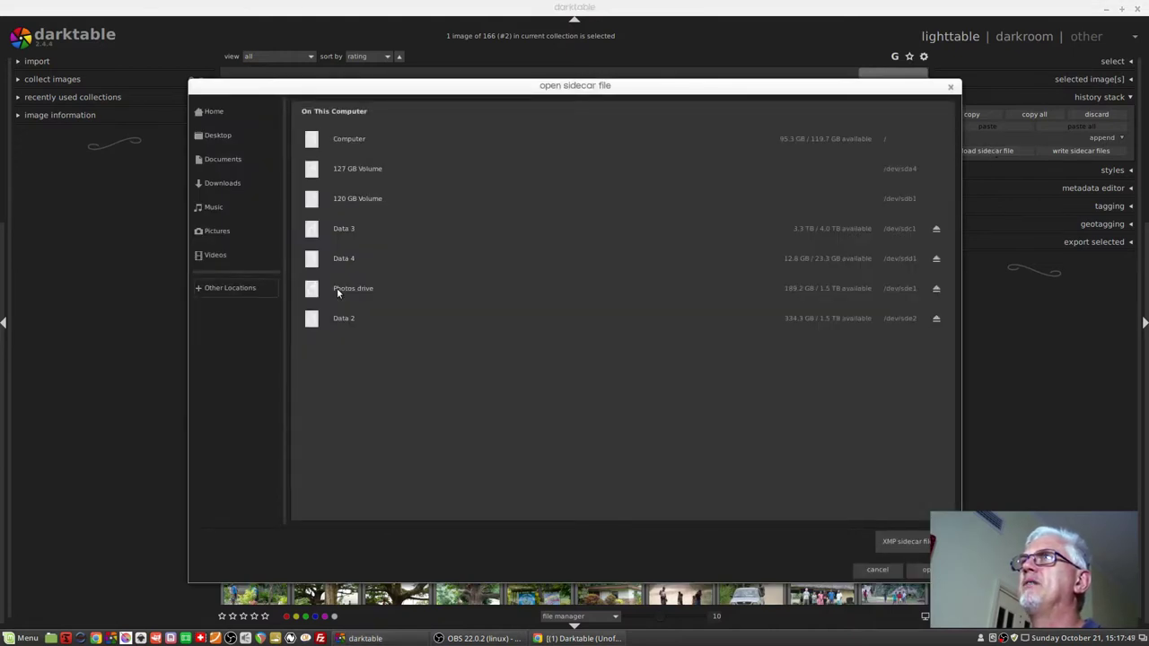
pyautogui.click(338, 293)
pyautogui.doubleClick(310, 151)
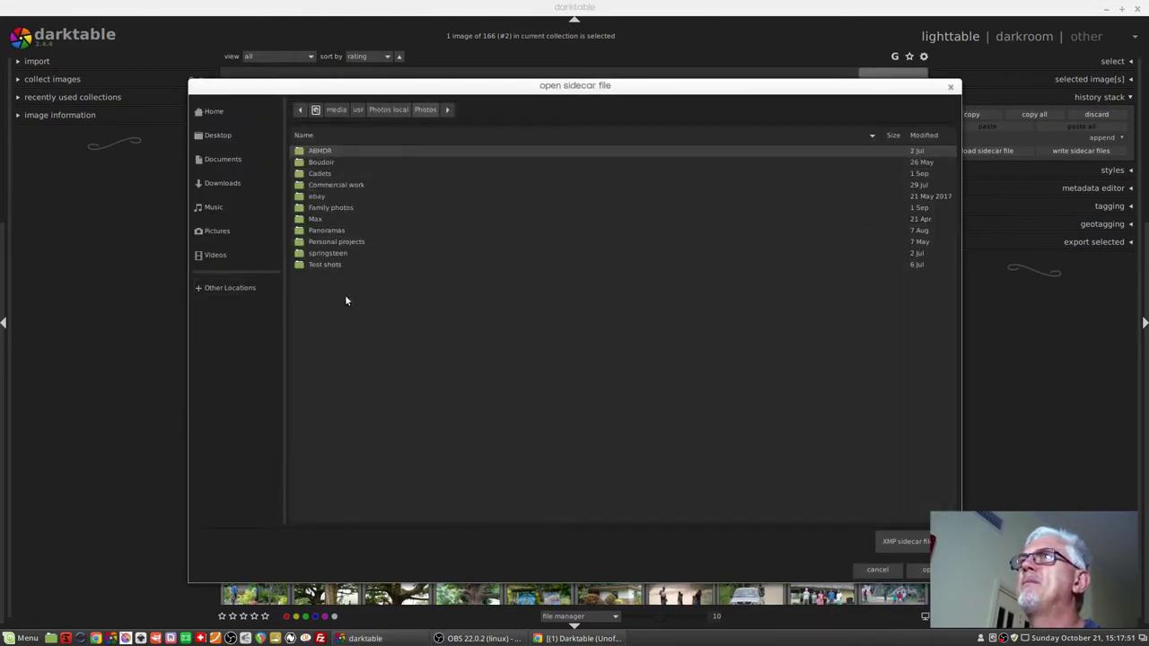
pyautogui.doubleClick(332, 207)
pyautogui.doubleClick(325, 240)
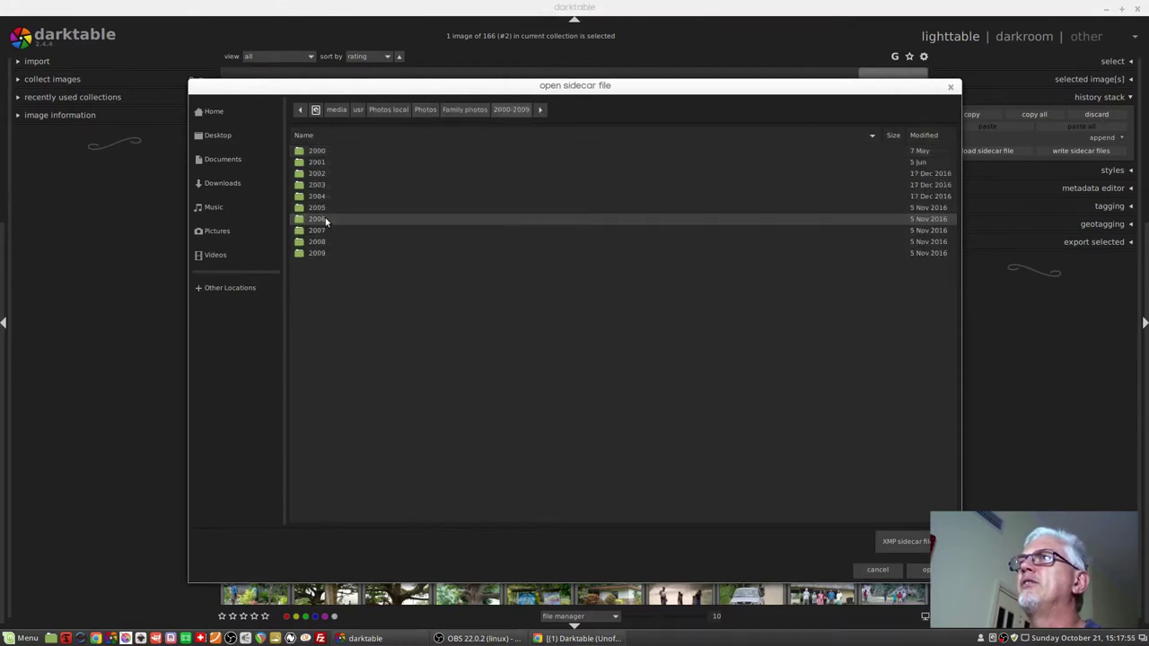
pyautogui.doubleClick(325, 219)
pyautogui.doubleClick(359, 458)
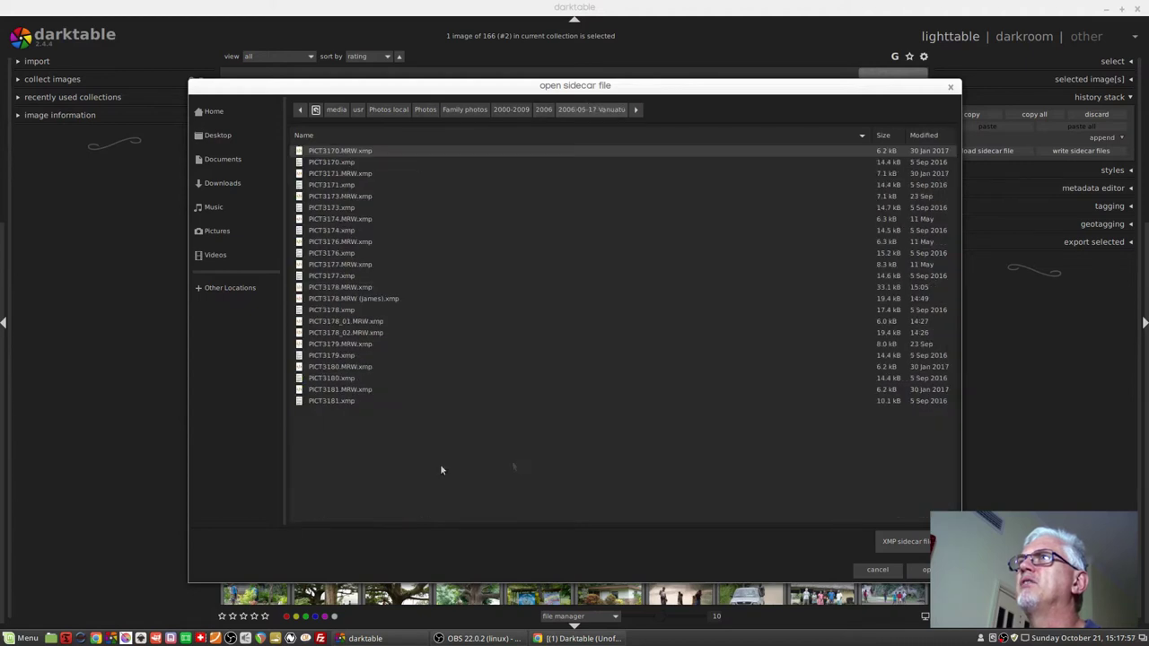
pyautogui.click(378, 298)
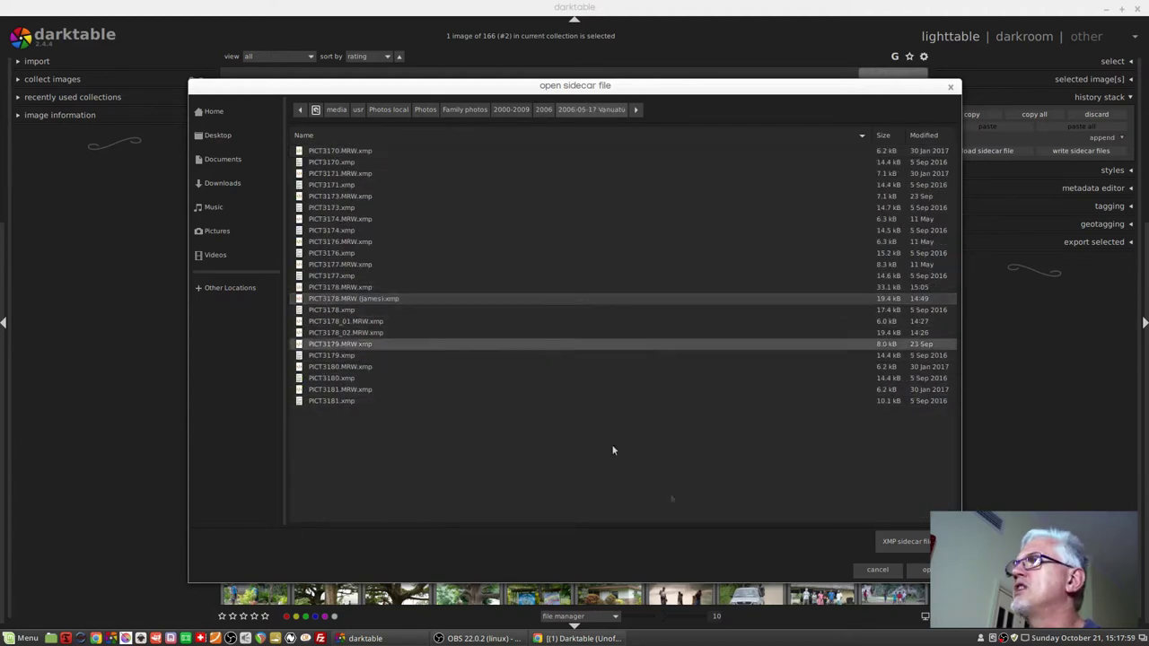
pyautogui.click(921, 569)
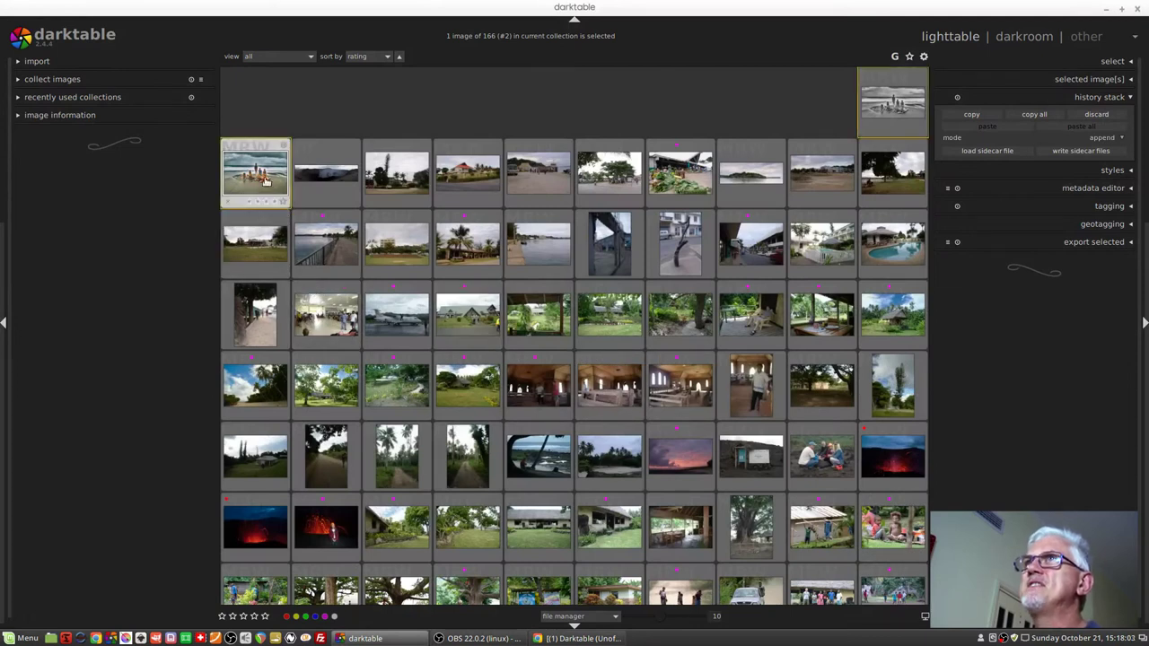
# Step: Roll the colour beach photo's history back to step 37 in the darkroom and turn on the monochrome module
pyautogui.doubleClick(267, 184)
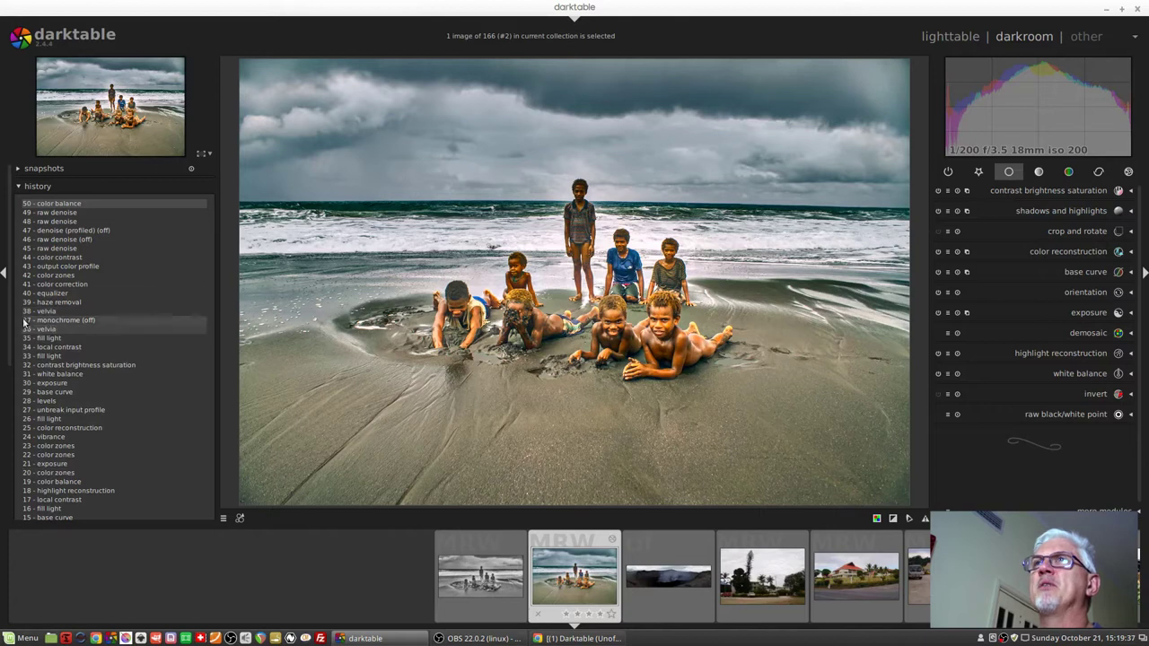
pyautogui.click(71, 320)
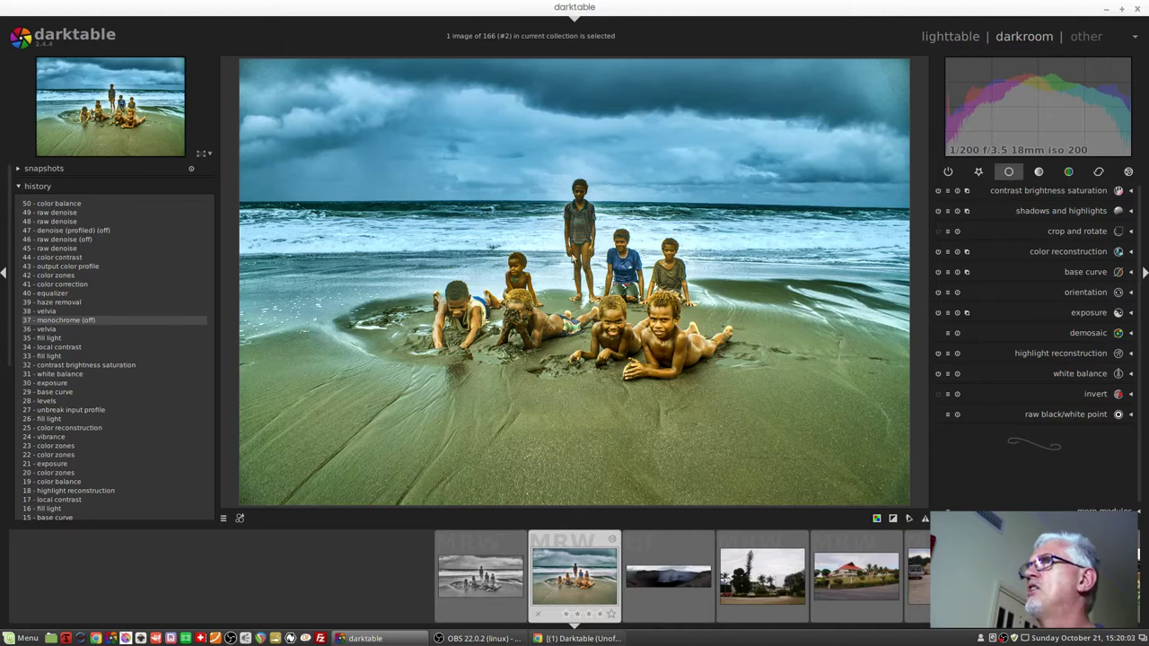
pyautogui.click(978, 172)
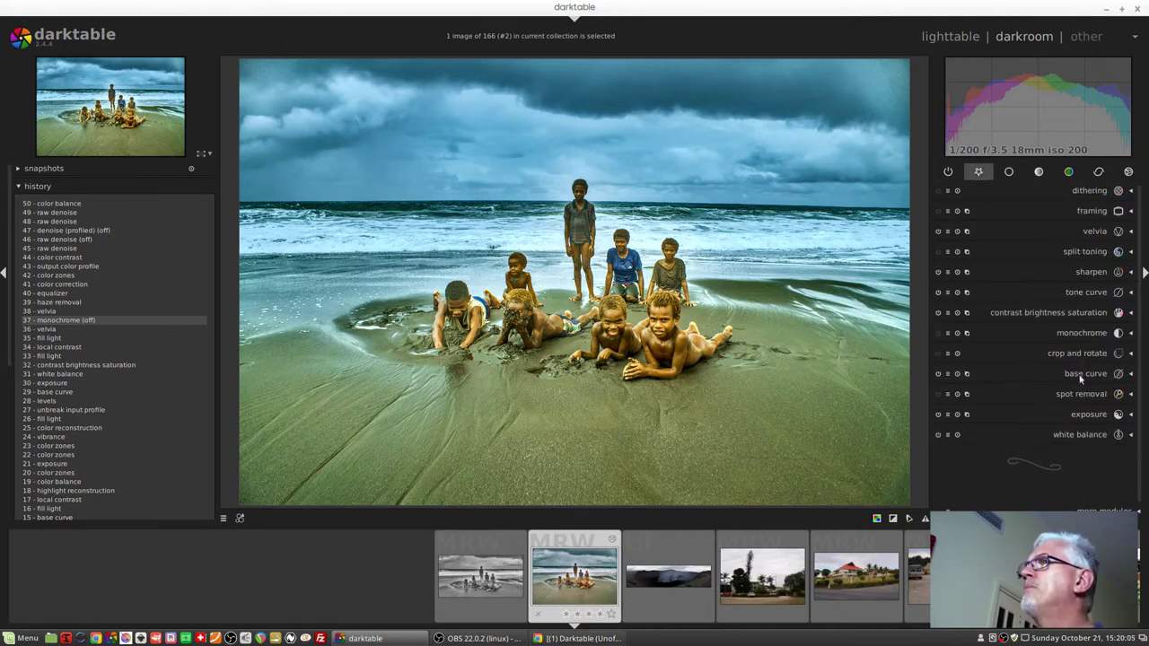
pyautogui.click(938, 333)
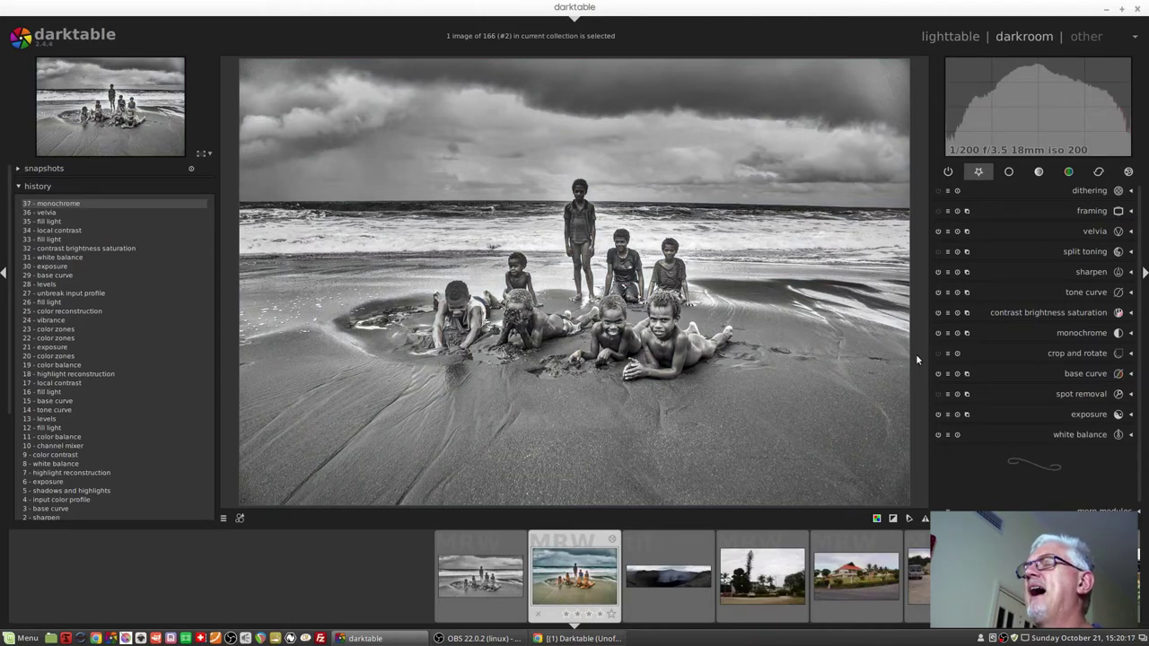
# Step: Straighten the horizon by 0.53° with crop and rotate, and shift the 2:1 crop frame upward to include more sky
pyautogui.click(1064, 355)
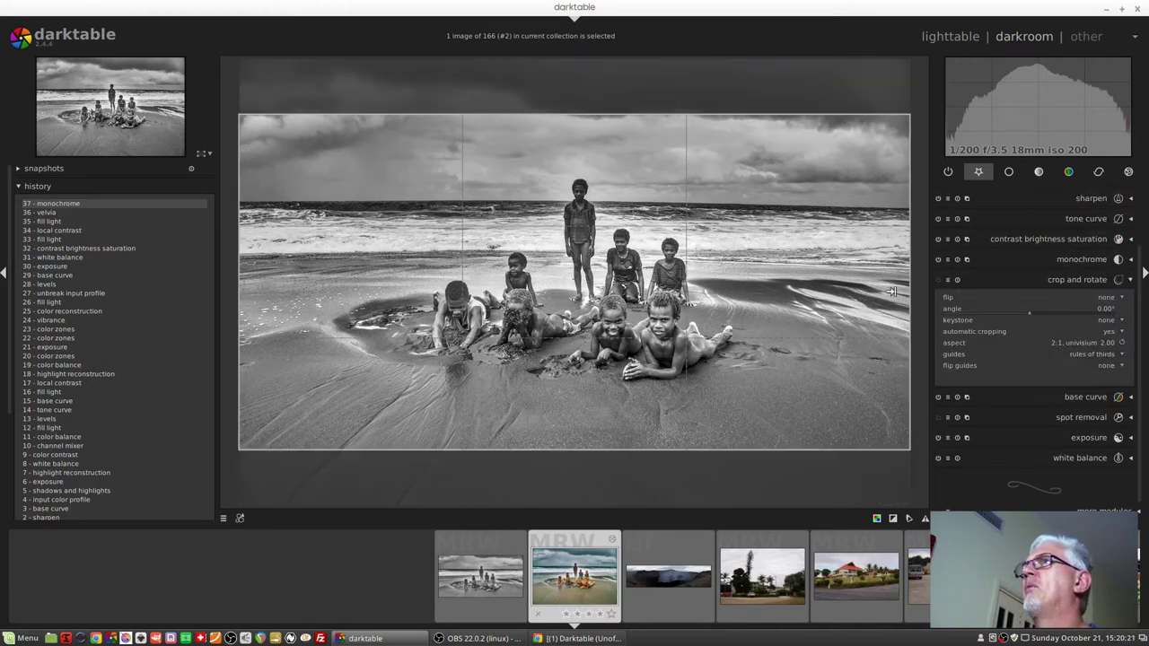
pyautogui.moveTo(847, 209); pyautogui.dragTo(301, 203)
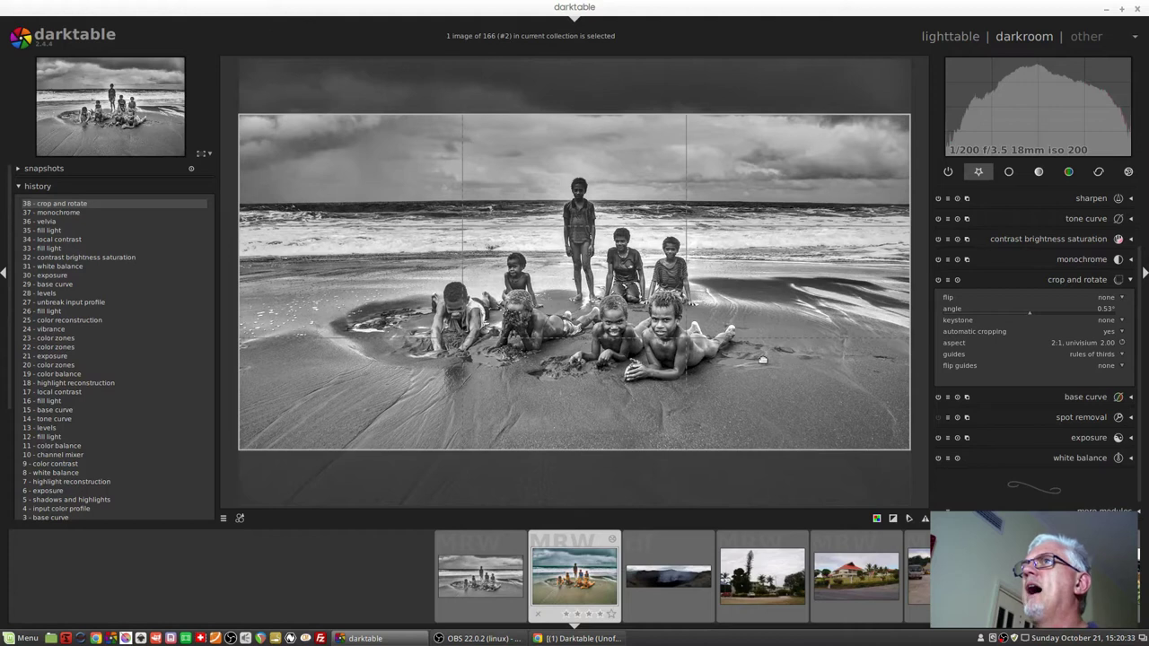
pyautogui.moveTo(686, 378); pyautogui.dragTo(681, 351)
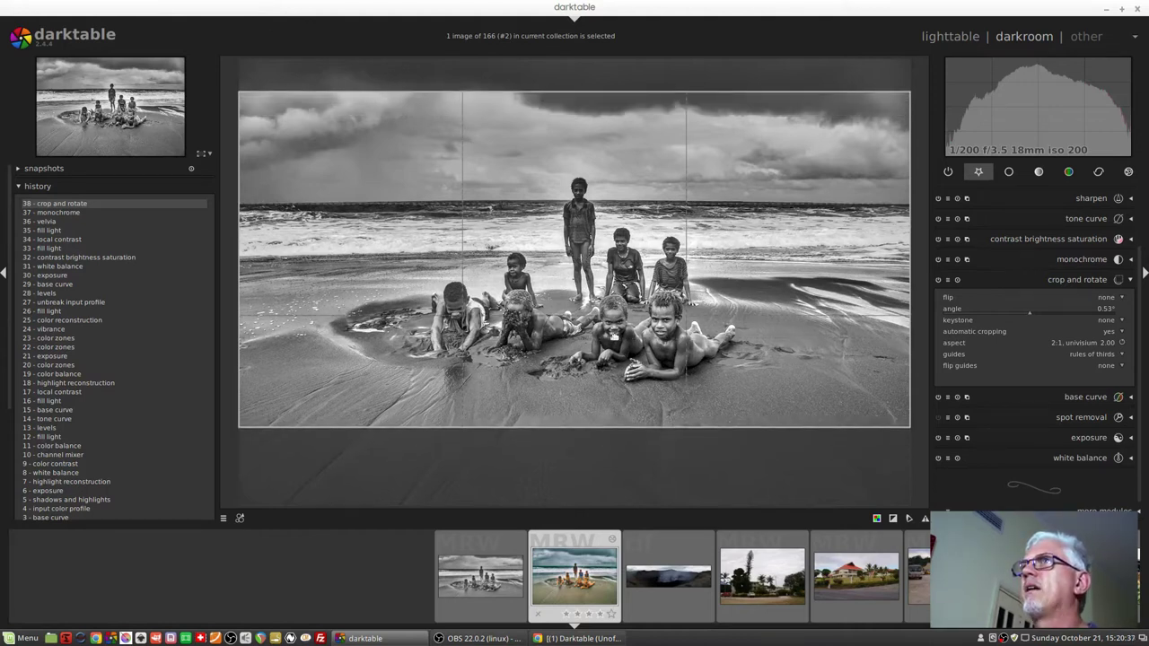
pyautogui.press('Return')
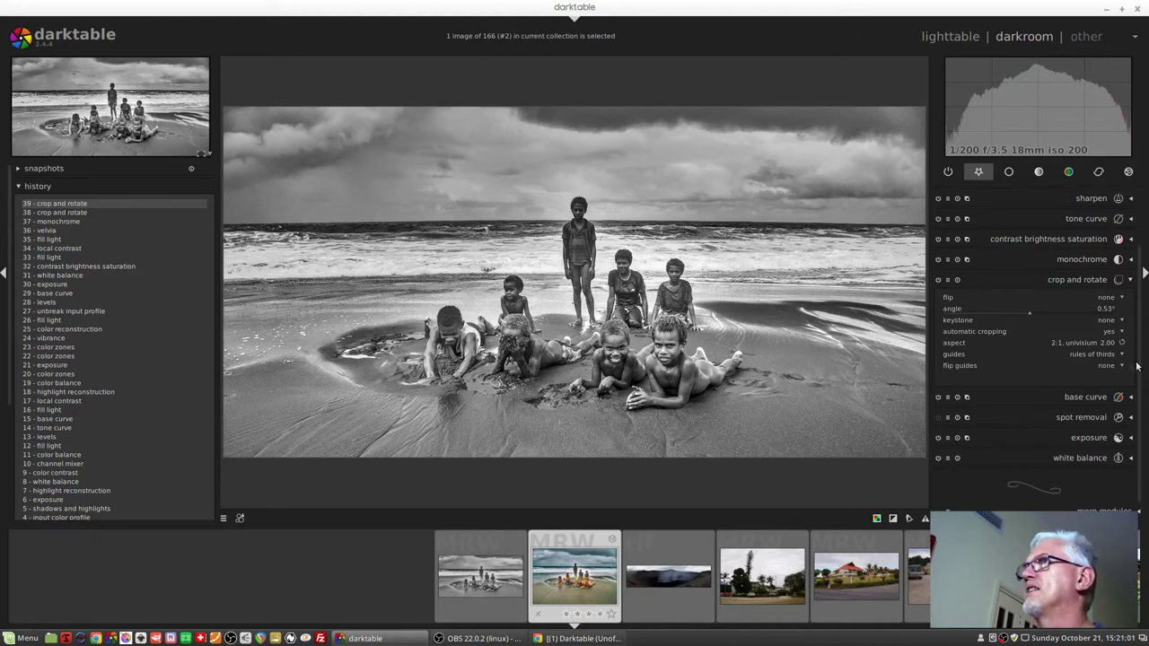
# Step: Set the lens in lens correction to Tamron AF 17-50mm f/2.8 XR Di-II LD (Model A16)
pyautogui.click(1099, 174)
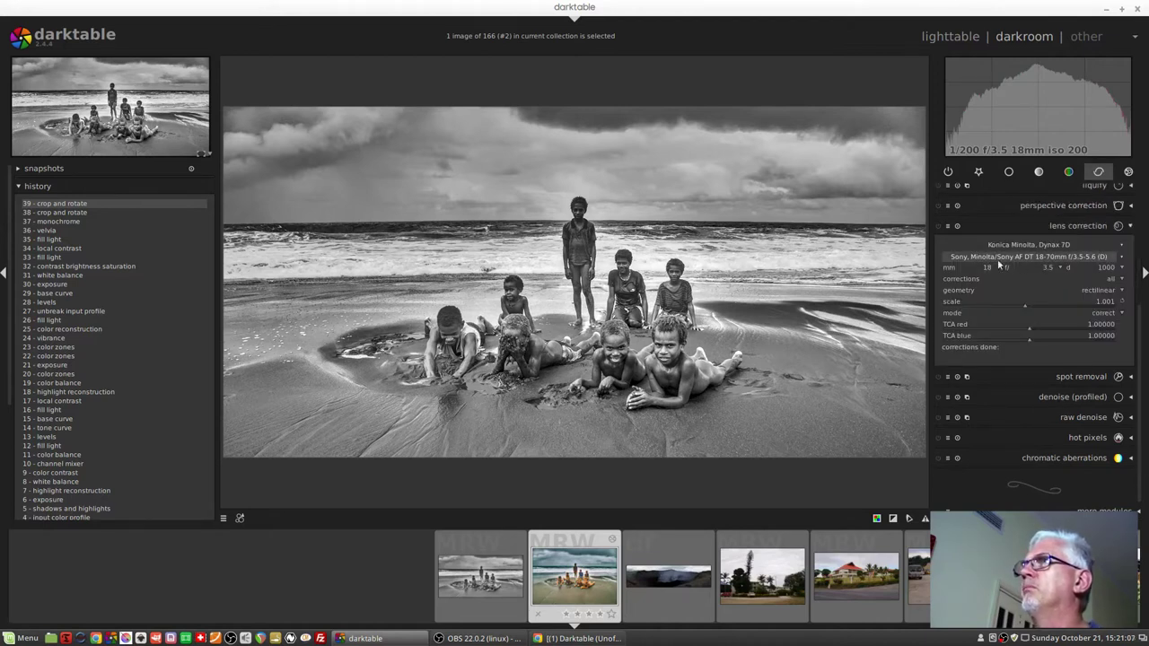
pyautogui.moveTo(1008, 261)
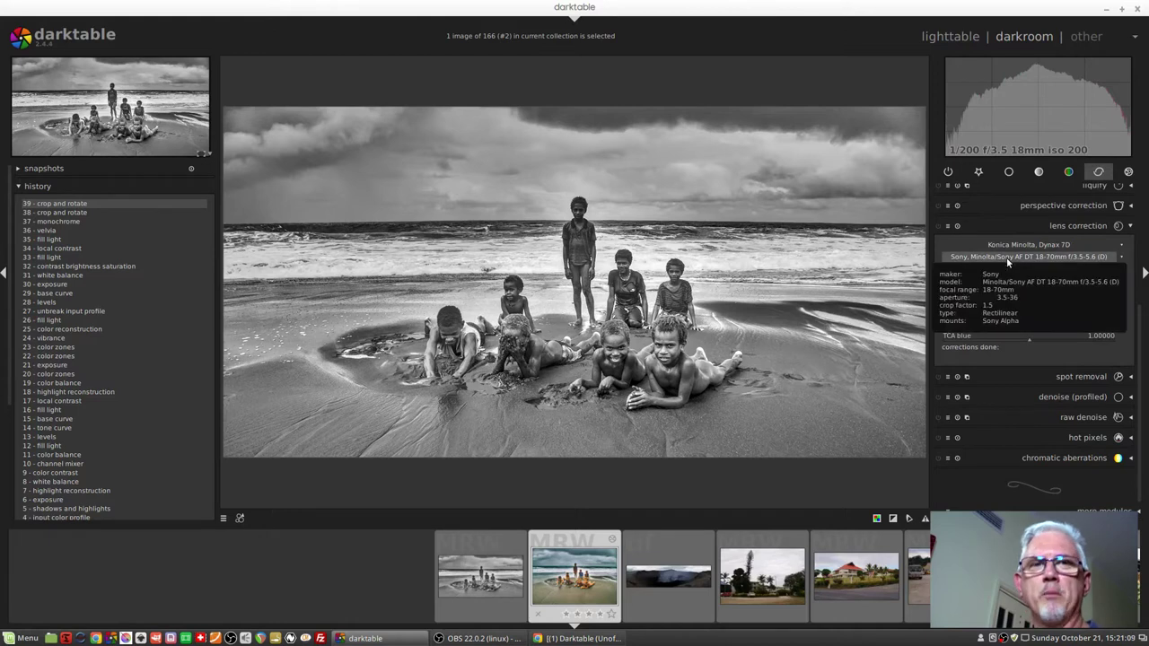
pyautogui.click(1055, 258)
pyautogui.moveTo(1066, 476)
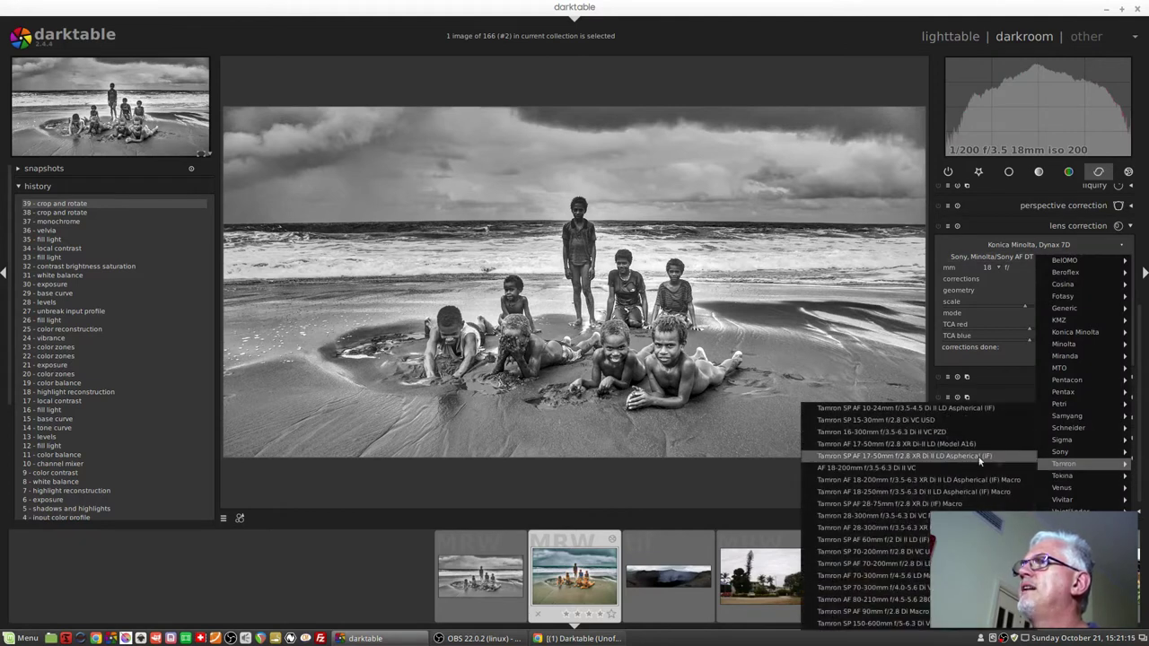
pyautogui.click(882, 445)
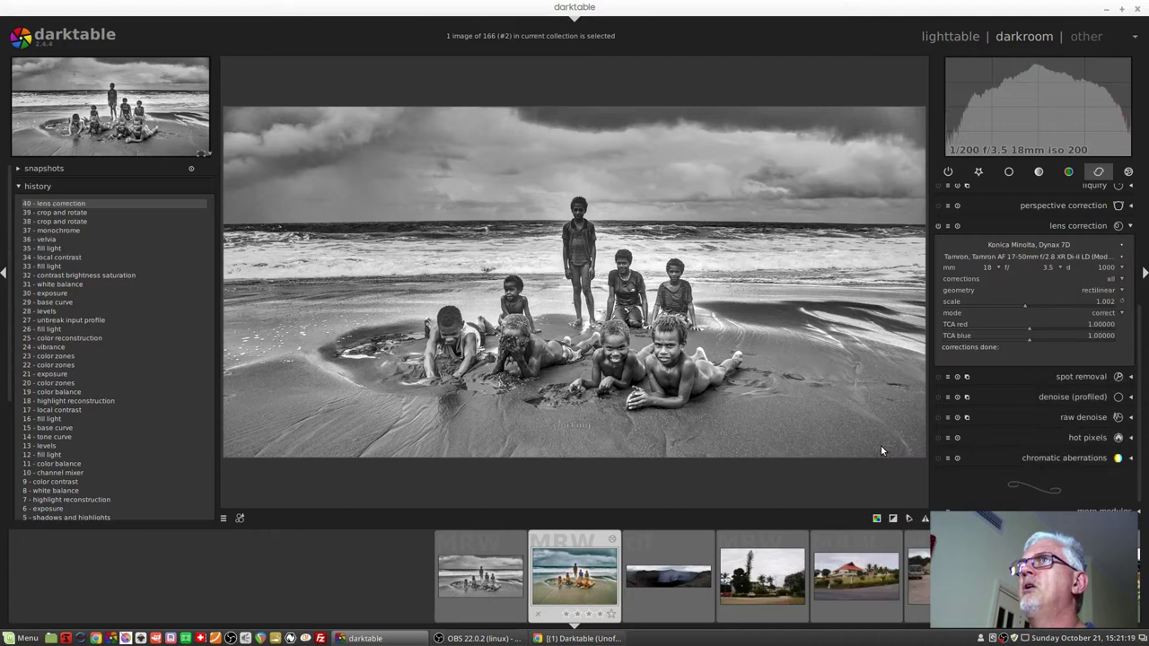
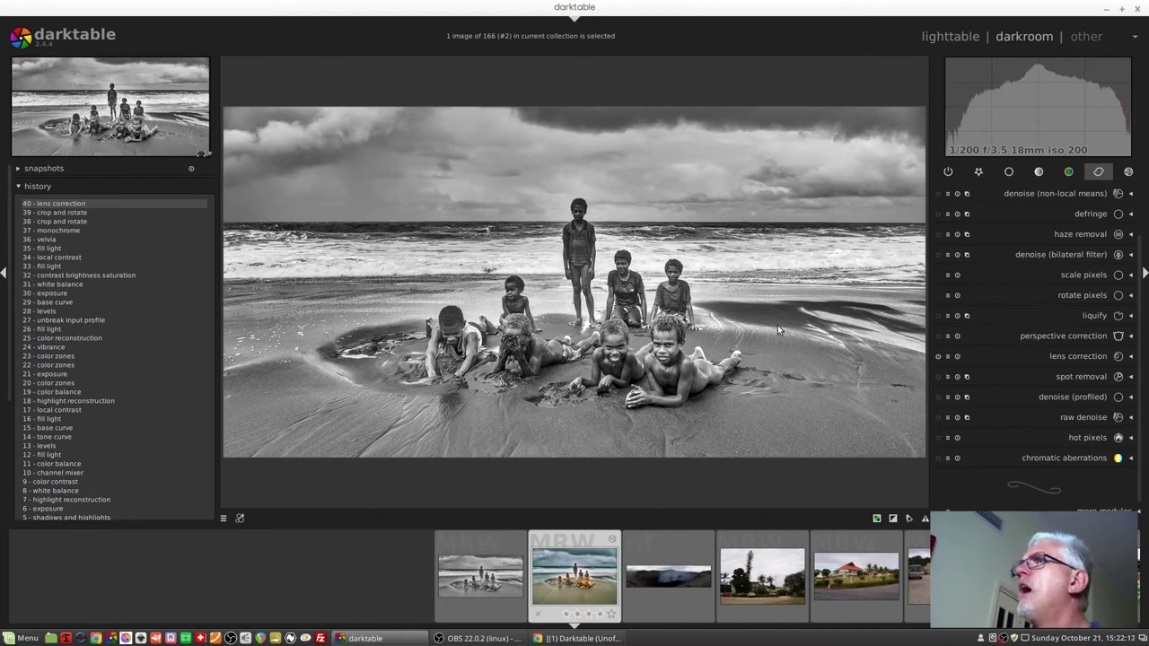
# Step: Collapse the crop and rotate module and add a new instance of the tone curve module
pyautogui.click(1008, 172)
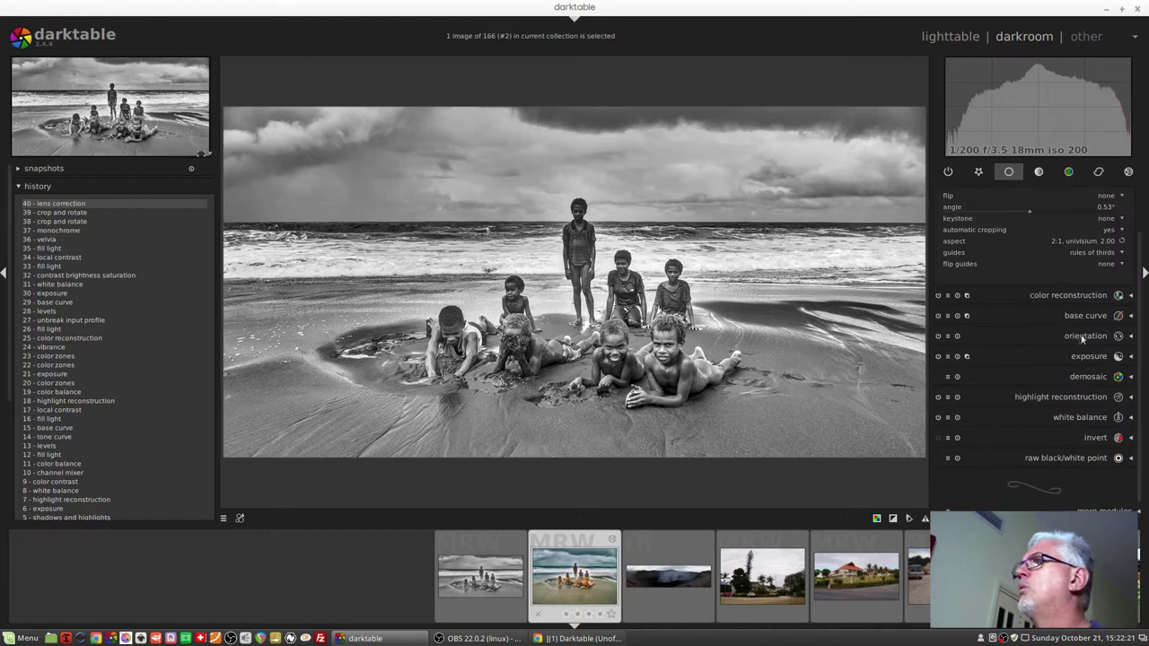
pyautogui.scroll(2, 1139, 314)
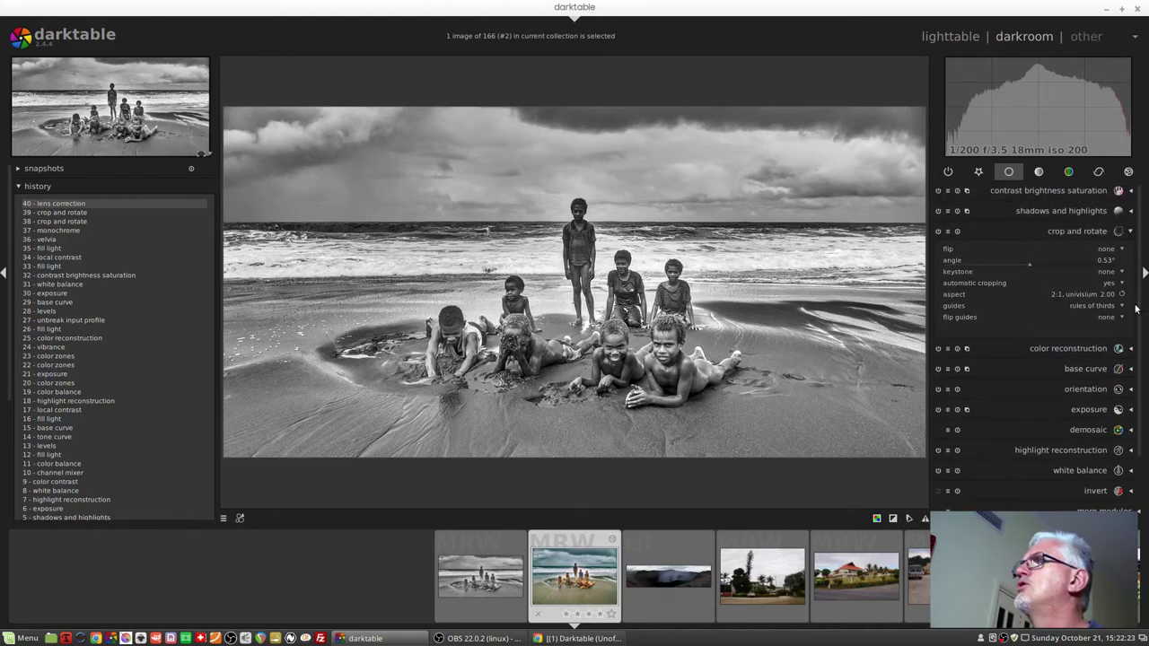
pyautogui.click(1075, 233)
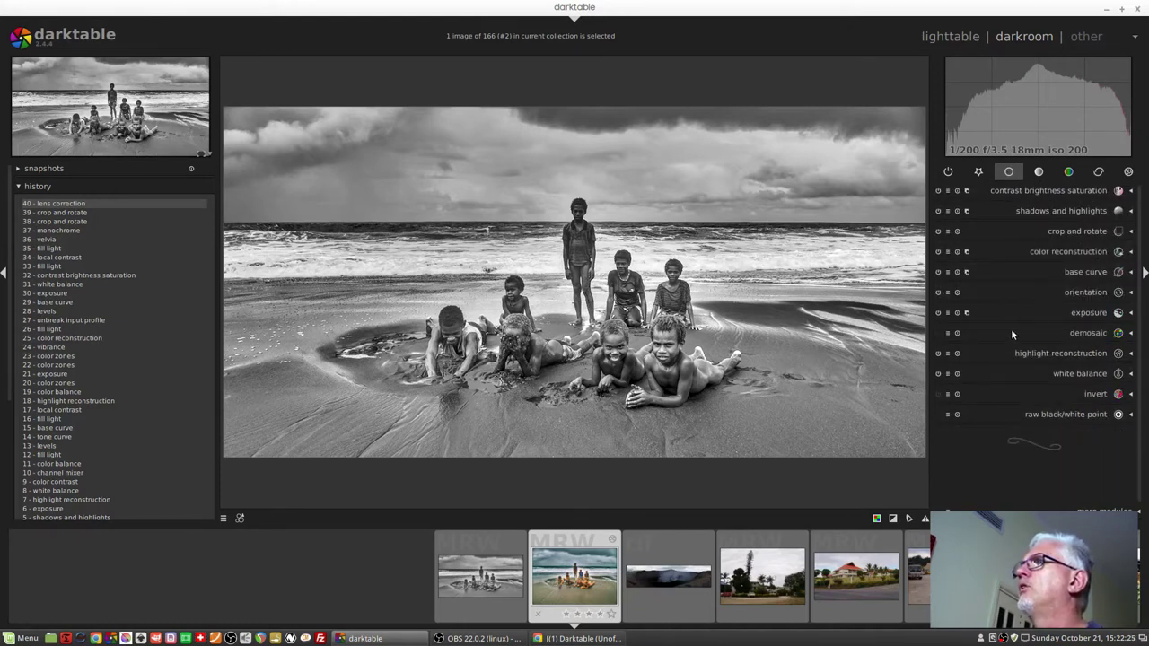
pyautogui.click(980, 171)
pyautogui.click(967, 293)
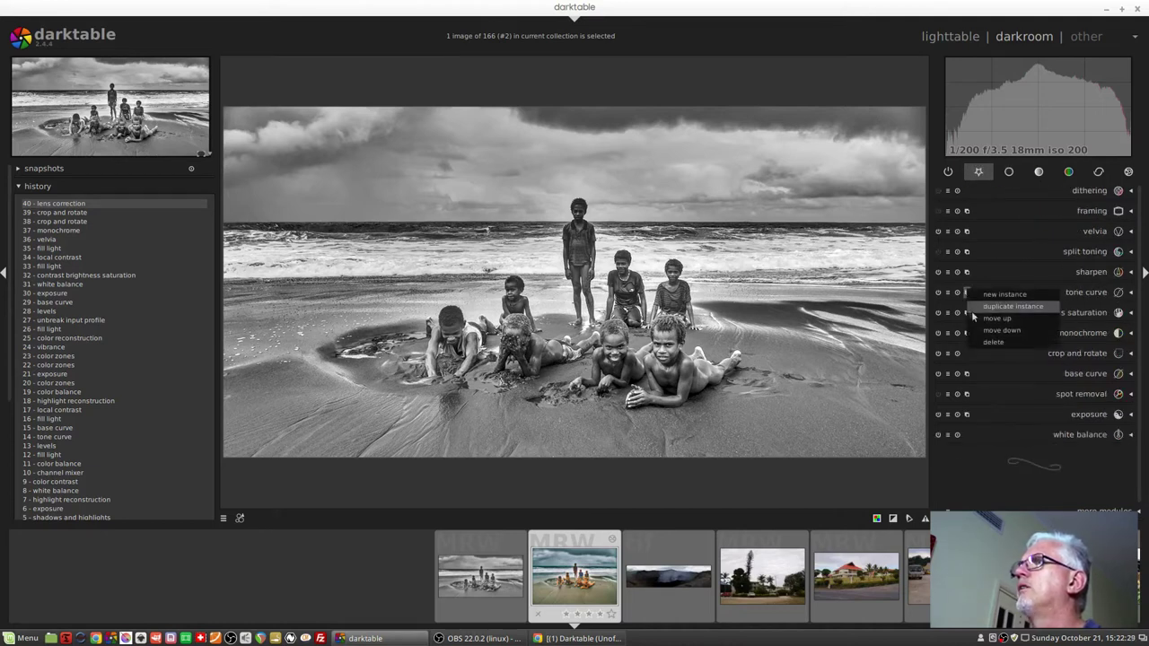
pyautogui.click(994, 297)
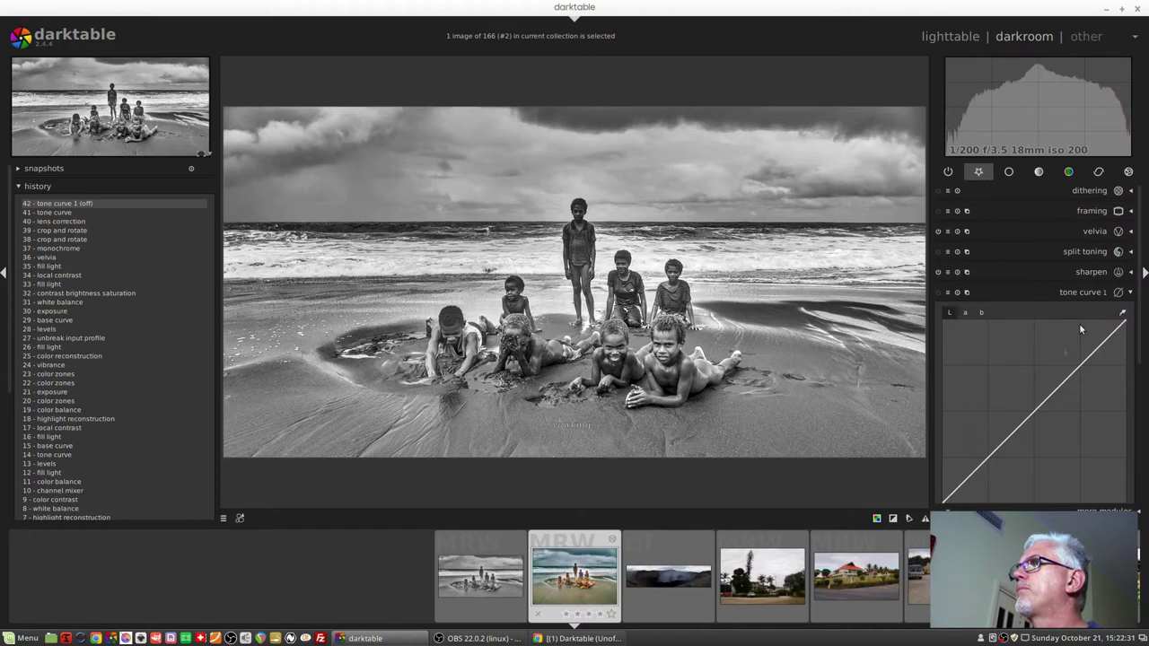
# Step: Set the blend option of the new tone curve instance to drawn & parametric mask
pyautogui.scroll(-4, 1139, 334)
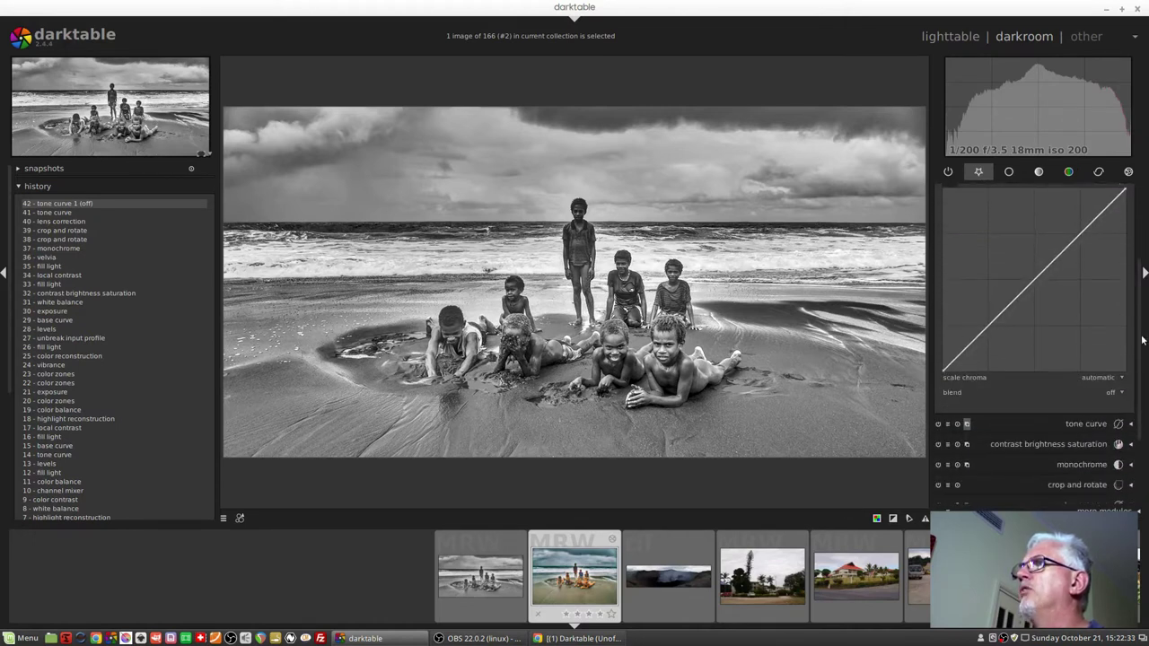
pyautogui.click(1114, 395)
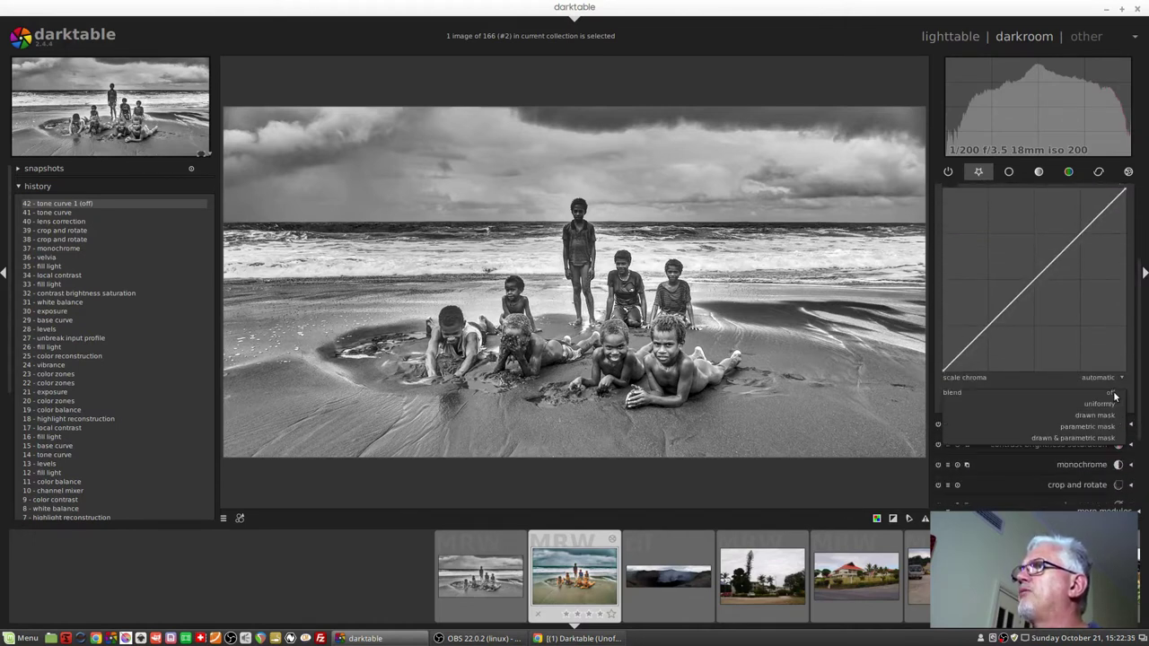
pyautogui.click(1066, 441)
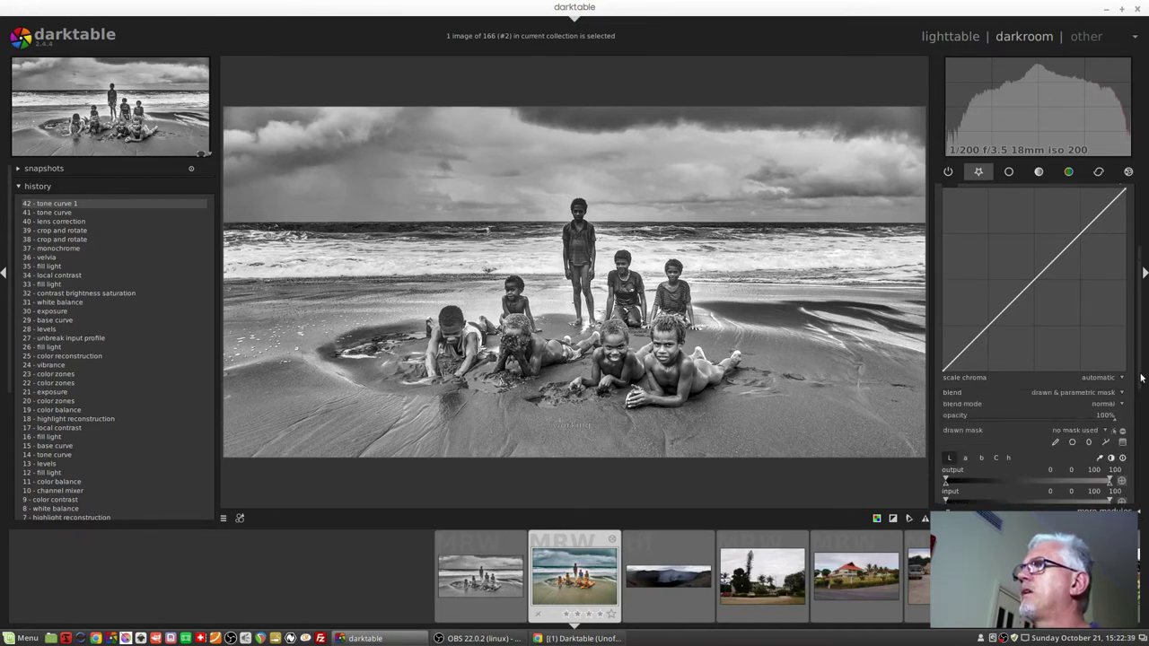
# Step: Draw a closed four-node path mask around the standing child in the centre for the new tone curve instance
pyautogui.scroll(-3, 1139, 384)
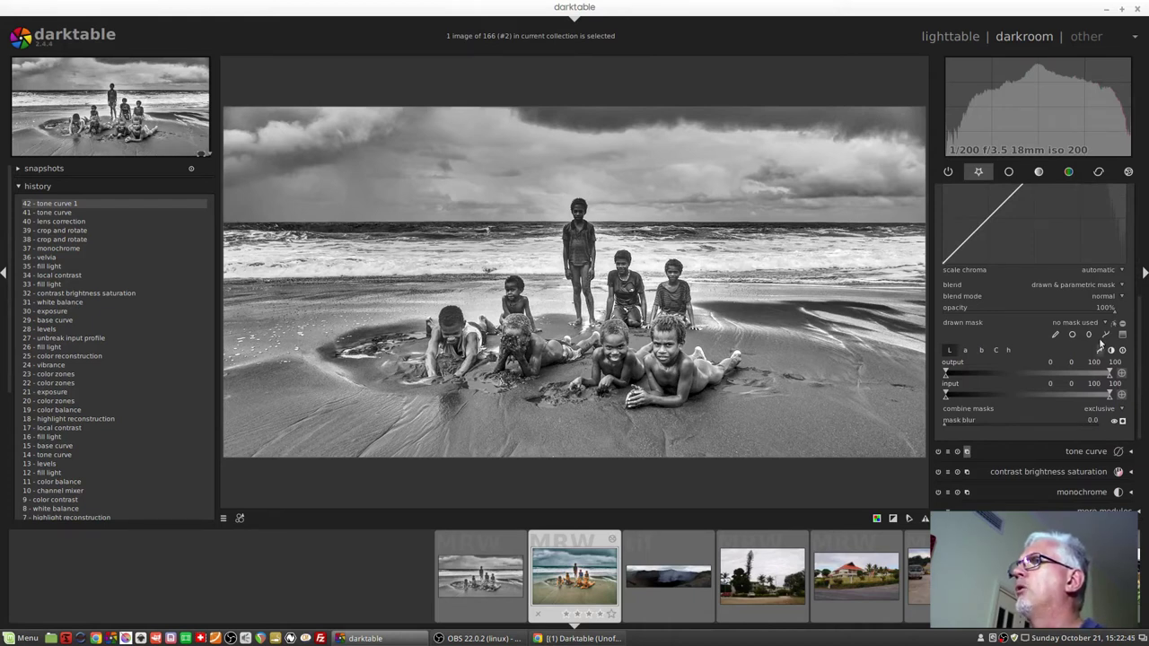
pyautogui.click(579, 175)
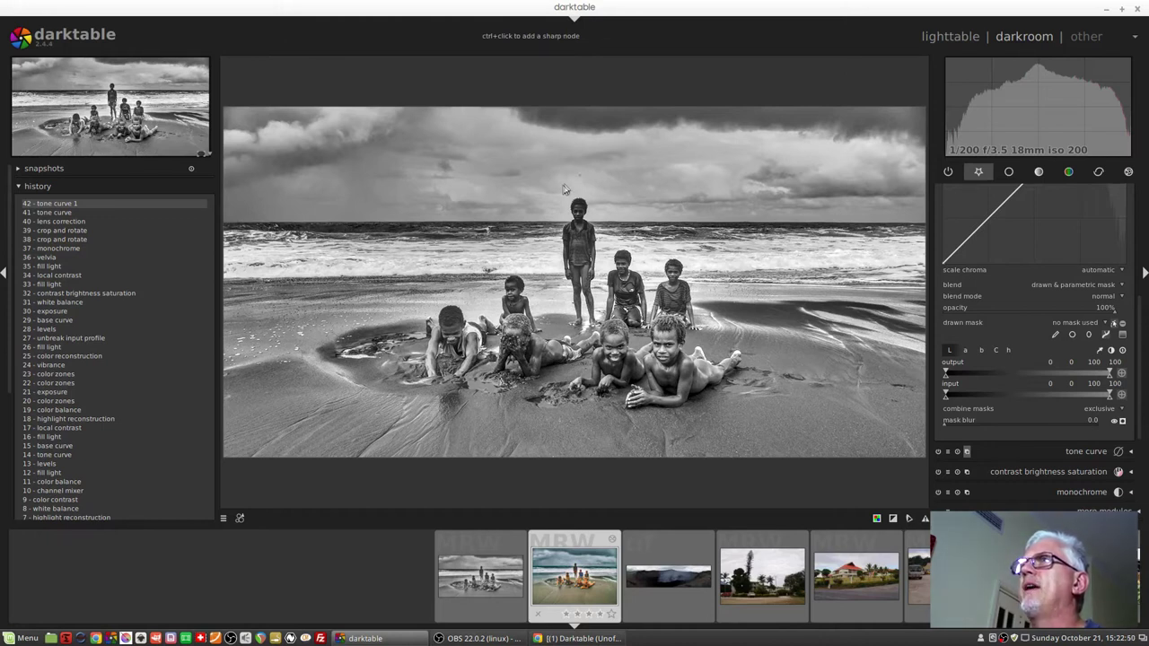
pyautogui.click(508, 273)
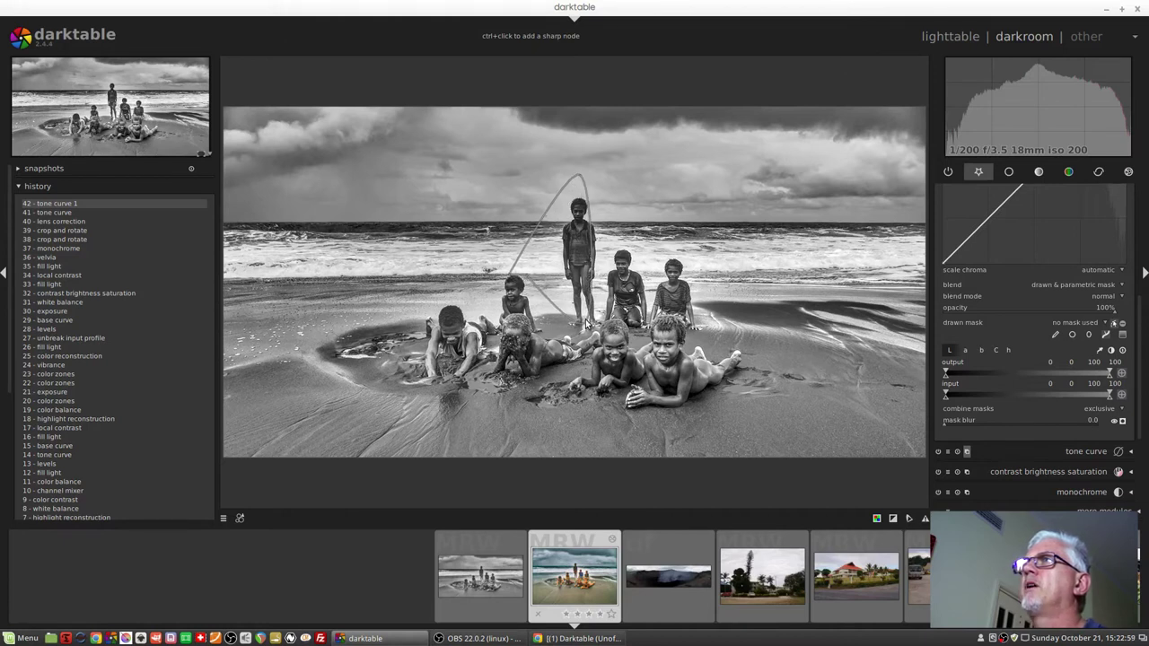
pyautogui.click(585, 321)
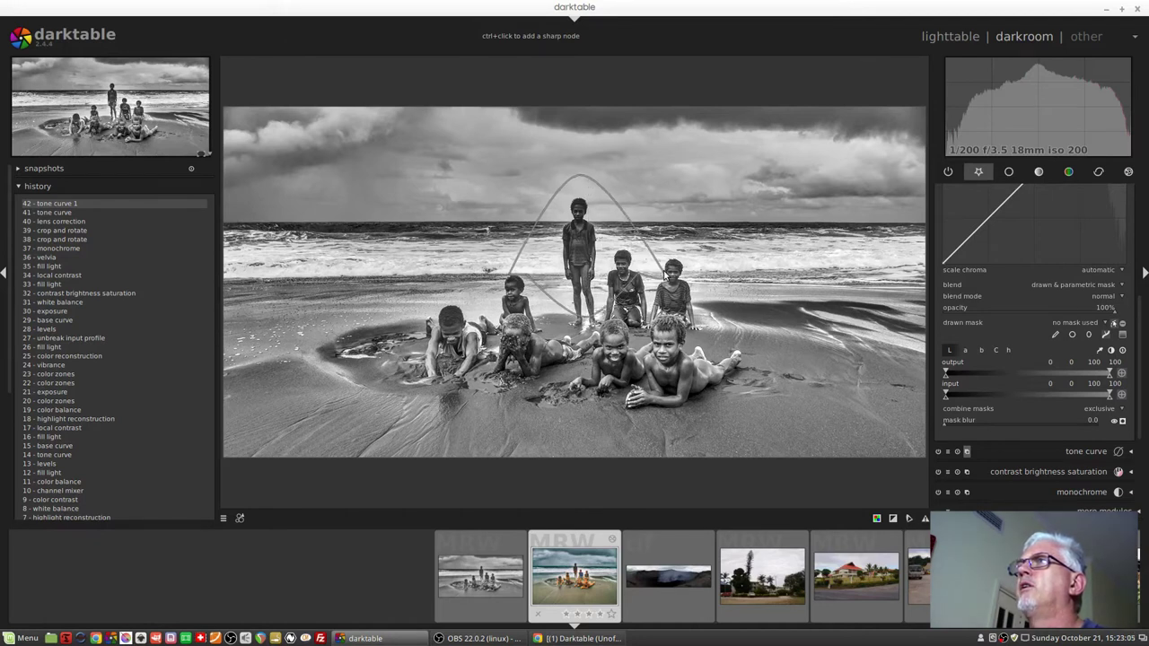
pyautogui.rightClick(663, 275)
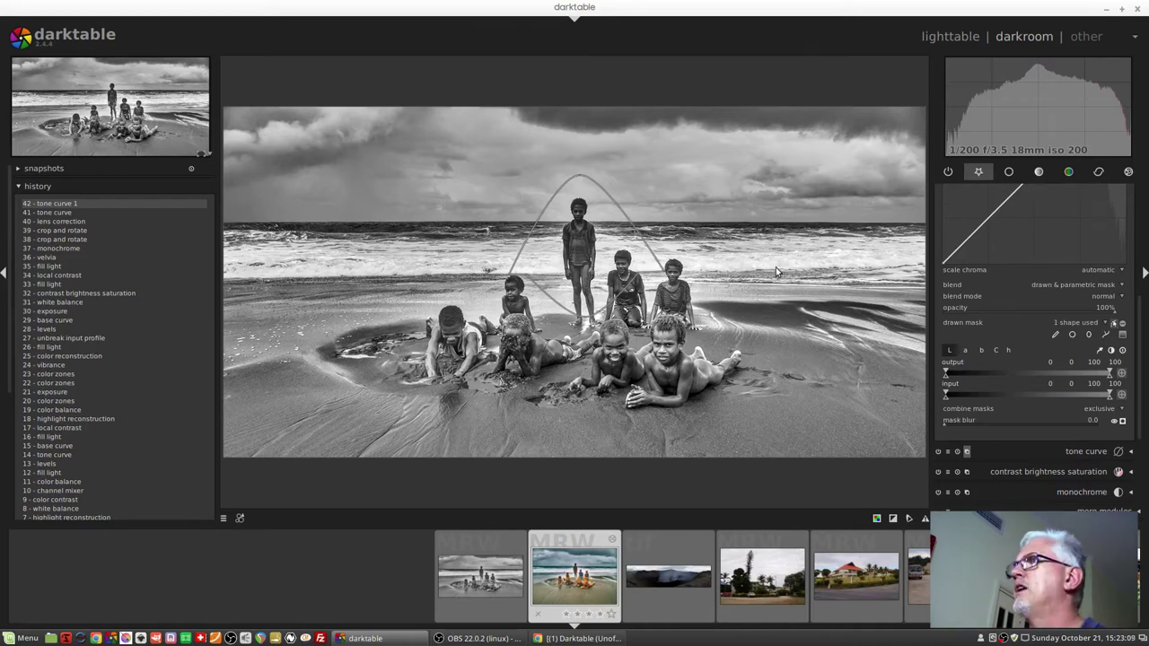
# Step: Show the mask overlay of tone curve 1 and restrict its parametric L input range to 46, 73, 100, 100
pyautogui.click(1121, 421)
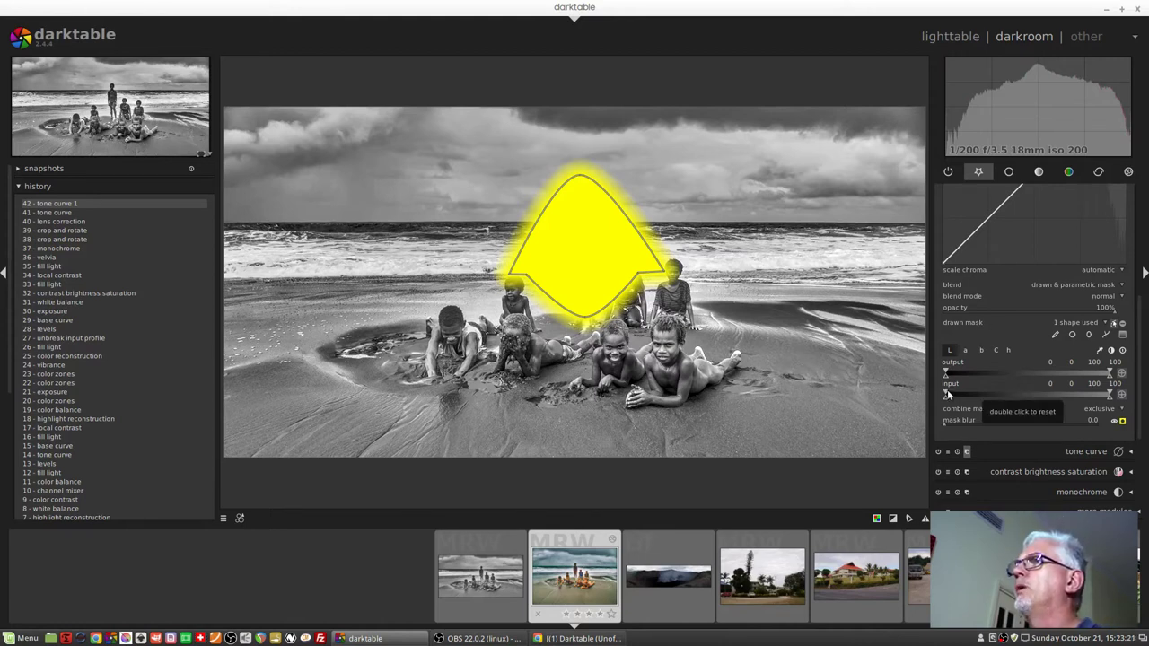
pyautogui.moveTo(947, 393); pyautogui.dragTo(1090, 392)
pyautogui.moveTo(946, 397); pyautogui.dragTo(1044, 405)
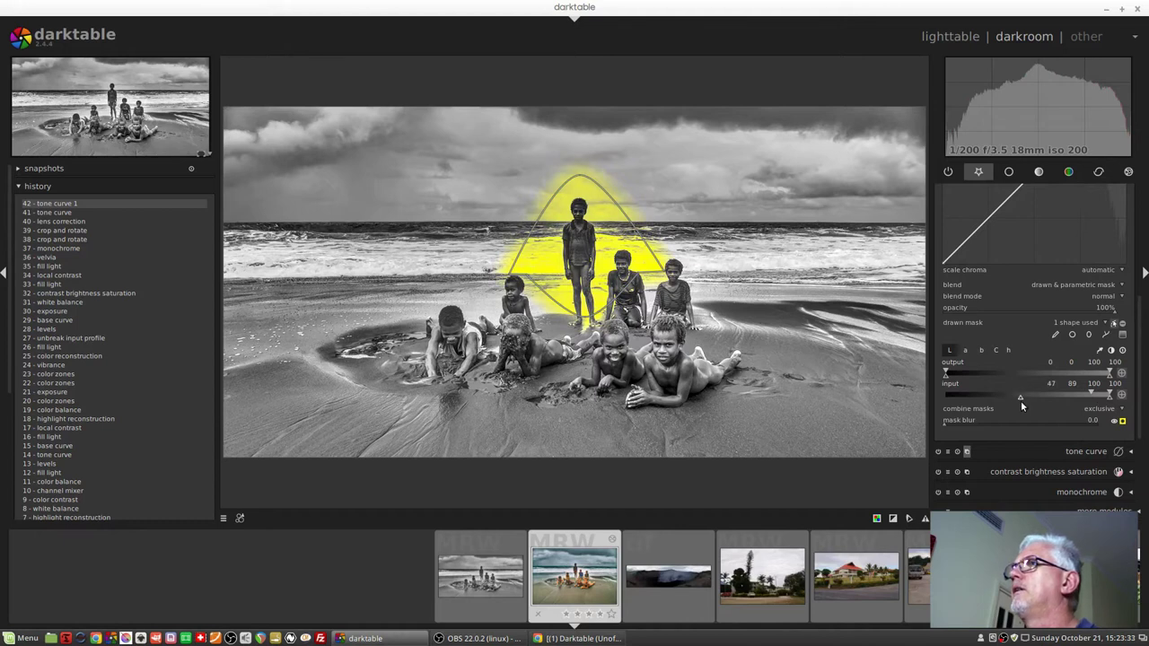
pyautogui.moveTo(1090, 391); pyautogui.dragTo(1067, 395)
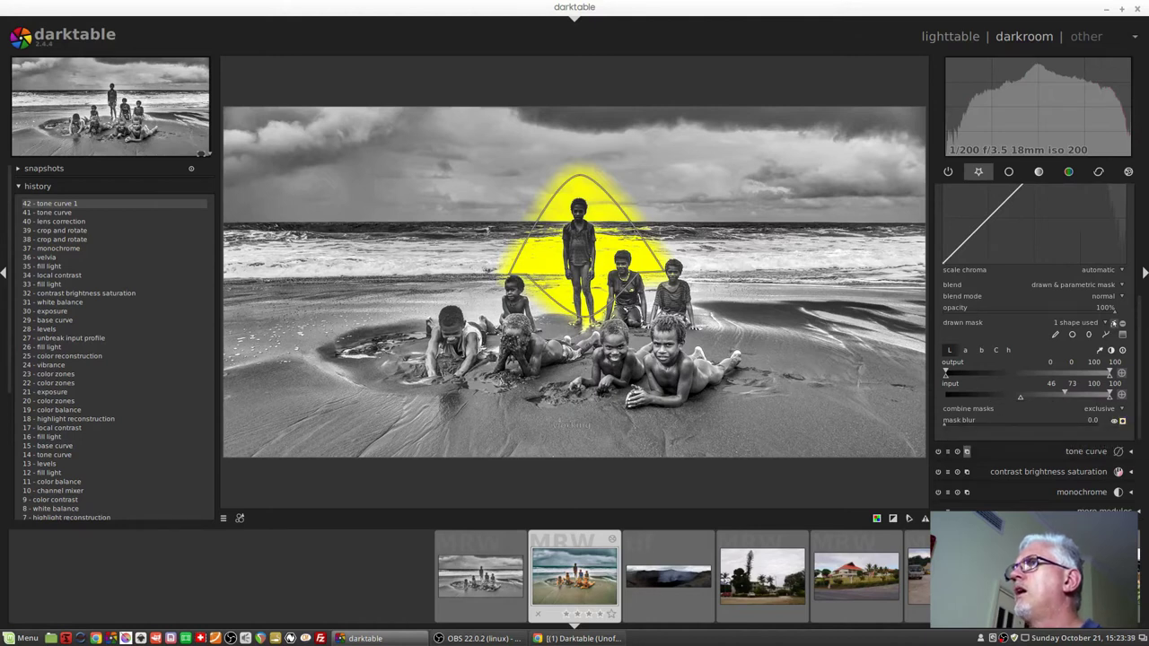
# Step: Lower the L curve of tone curve 1 slightly in the upper midtones, and collapse the module
pyautogui.scroll(3, 1142, 352)
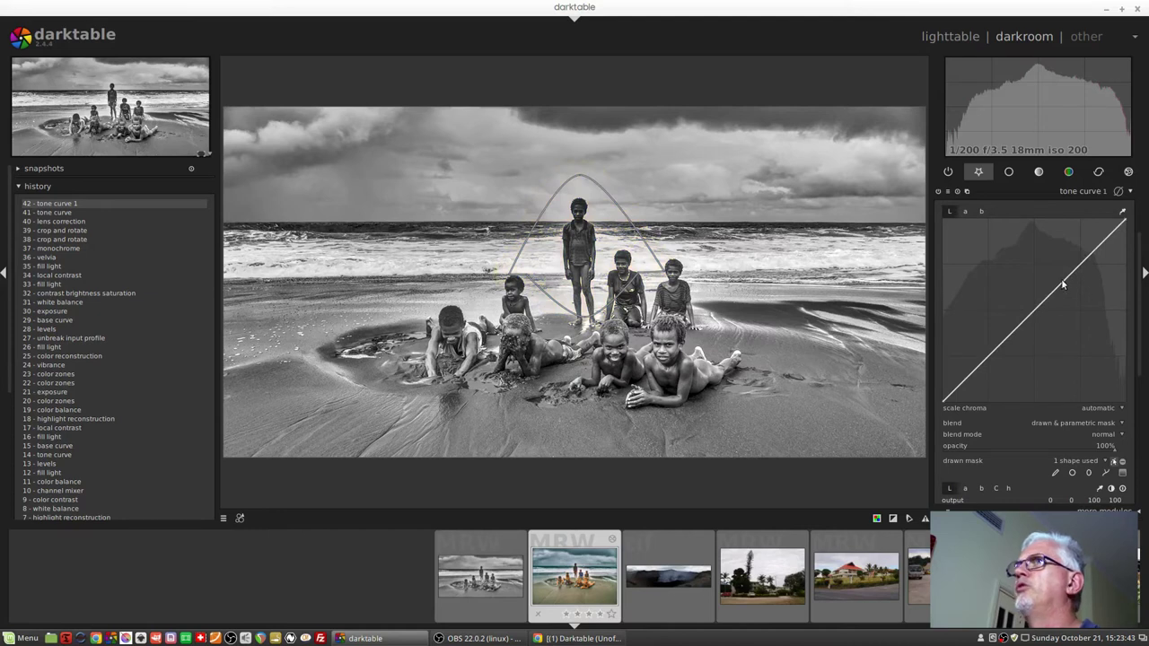
pyautogui.moveTo(1061, 288); pyautogui.dragTo(1062, 296)
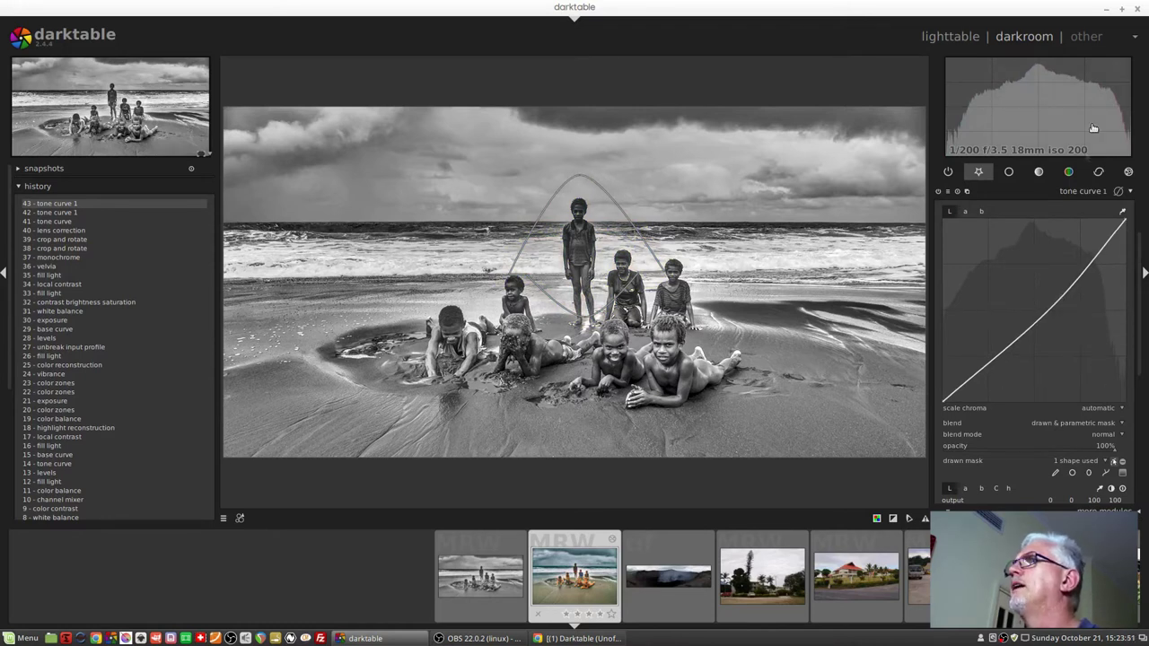
pyautogui.click(1083, 189)
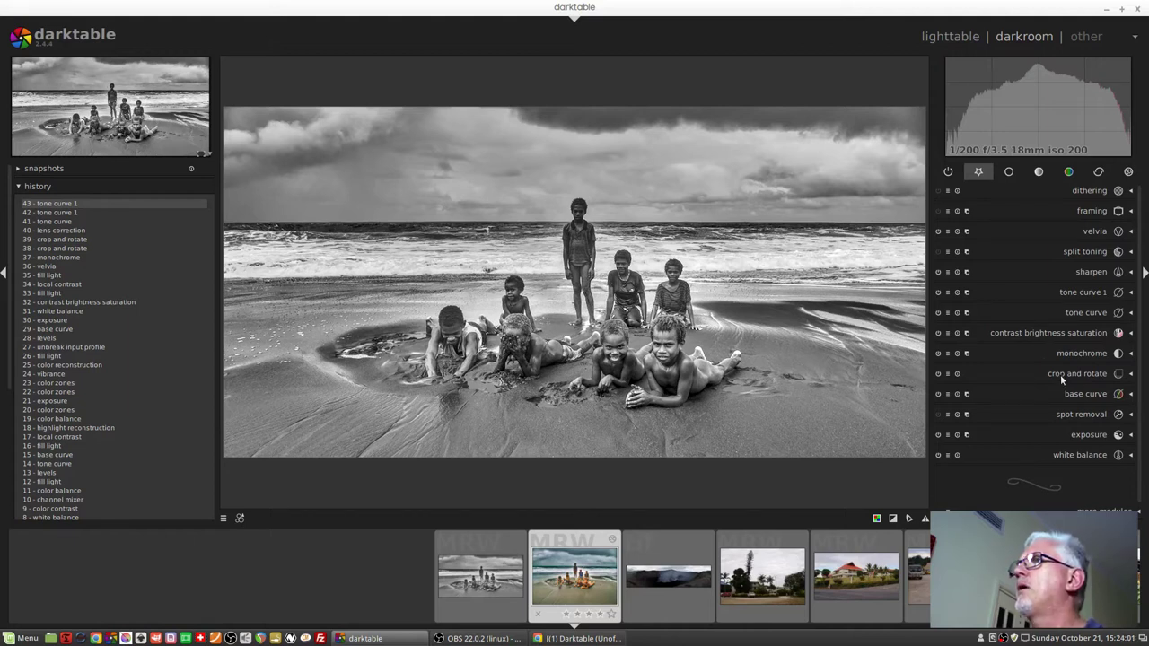
# Step: Switch tone curve 1 off and back on to compare the photo with and without the masked adjustment
pyautogui.click(937, 293)
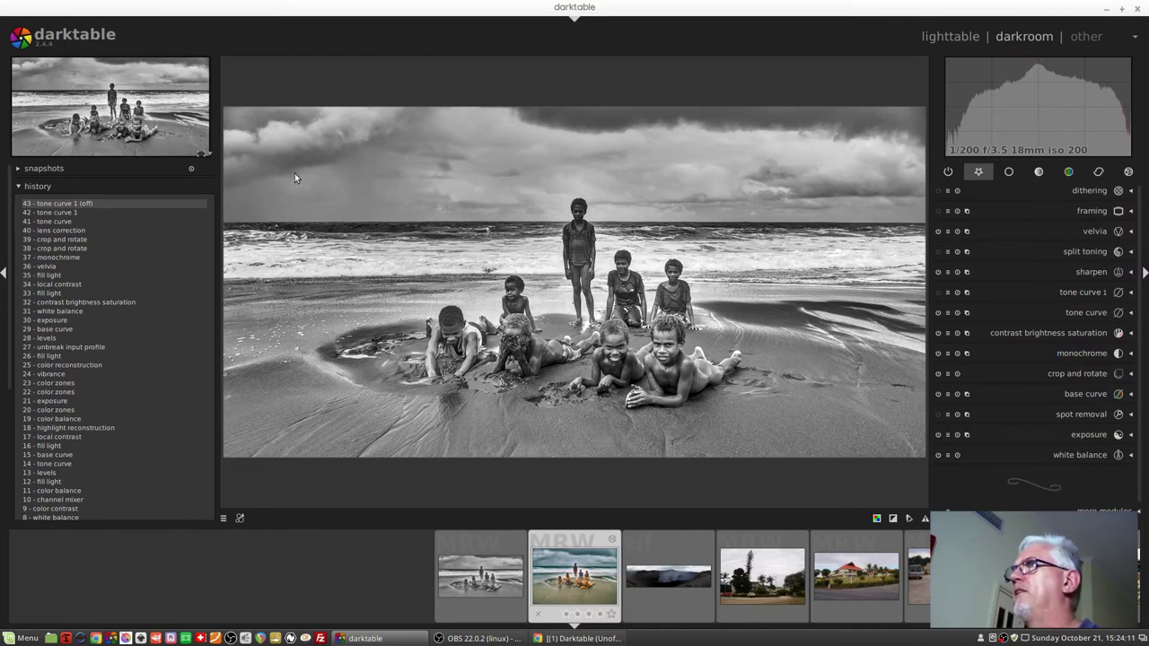
pyautogui.click(938, 292)
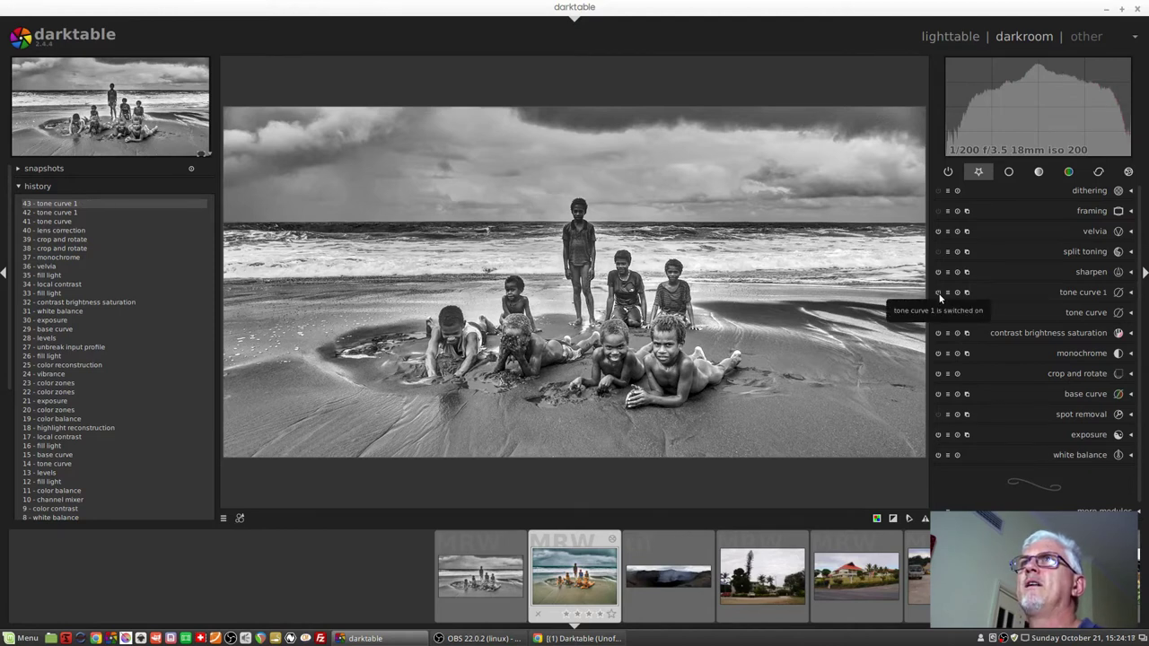